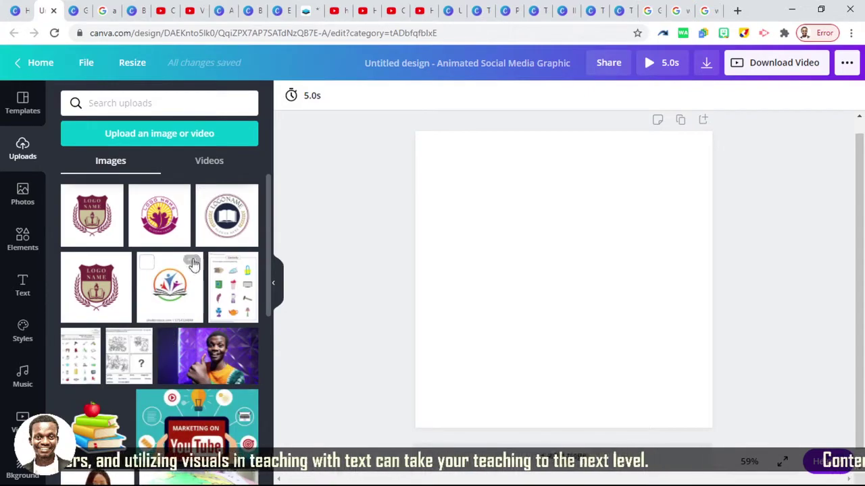
# Add the uploaded thumbs-up photo with the purple backdrop to the page and enlarge it to the full page width
pyautogui.click(179, 378)
pyautogui.moveTo(451, 218); pyautogui.dragTo(416, 197)
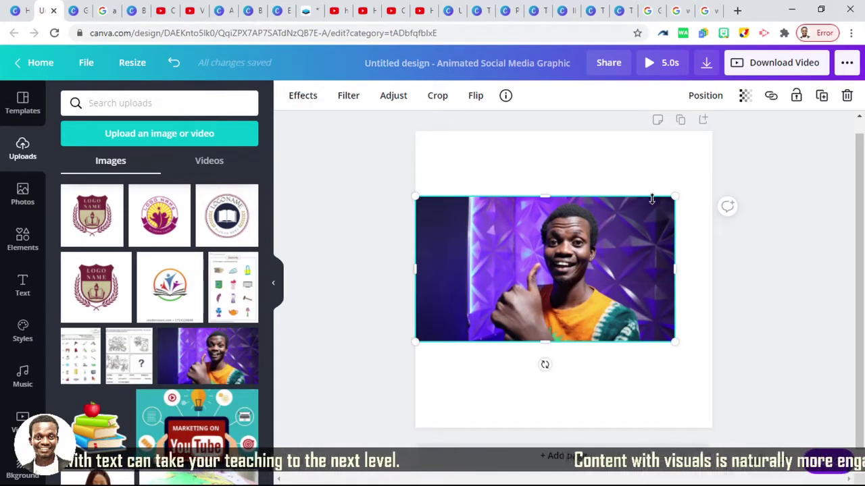
pyautogui.moveTo(679, 193); pyautogui.dragTo(711, 176)
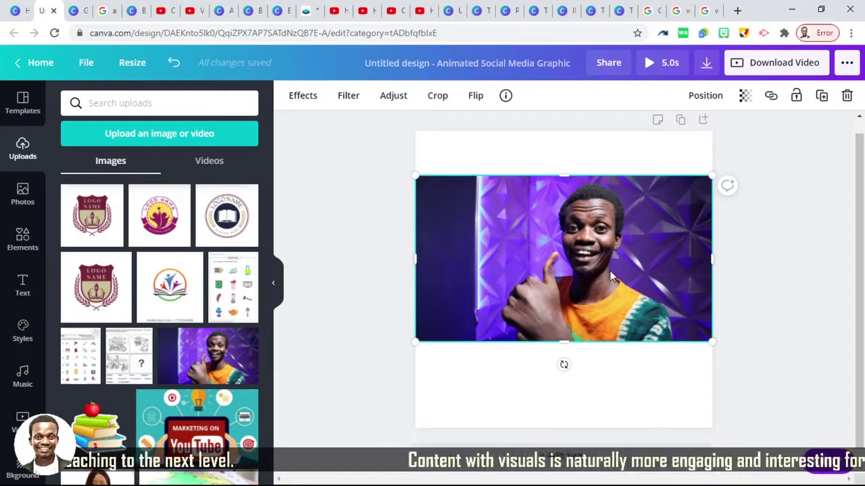
# Remove the photo's purple backdrop with the Background Remover
pyautogui.click(297, 96)
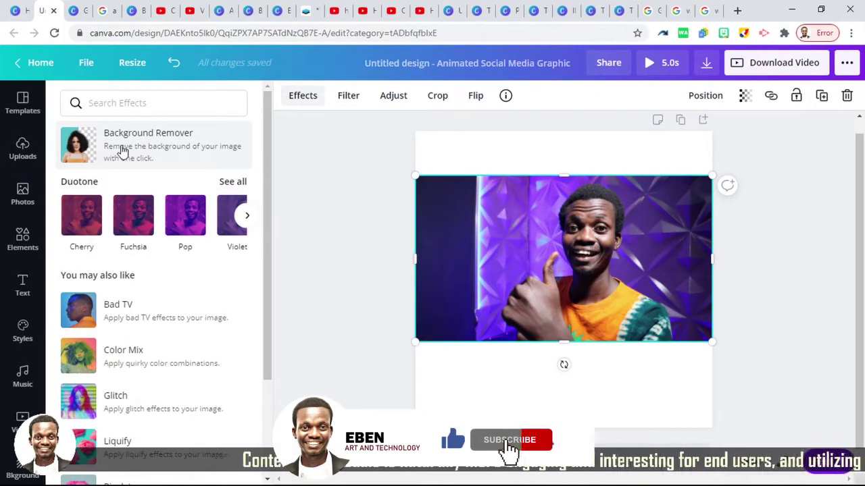
pyautogui.click(123, 151)
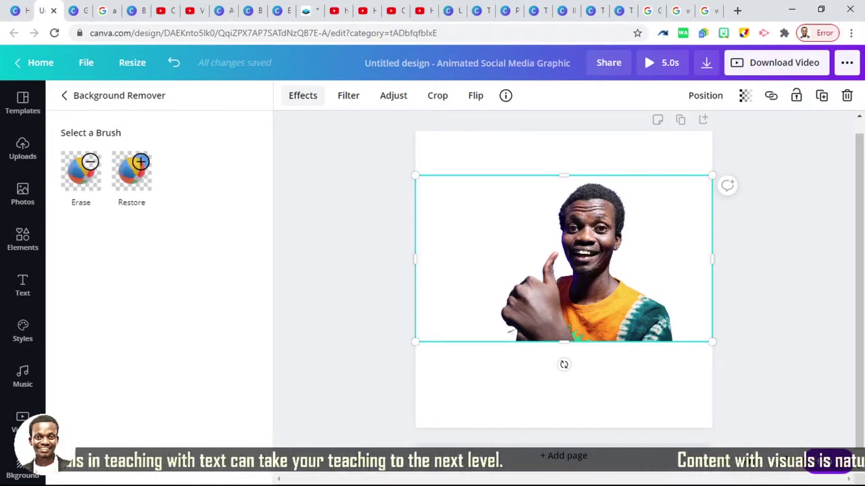
# Enlarge the photo beyond the page sides and align its lower edge with the bottom of the page
pyautogui.moveTo(414, 343); pyautogui.dragTo(331, 391)
pyautogui.moveTo(573, 331); pyautogui.dragTo(619, 370)
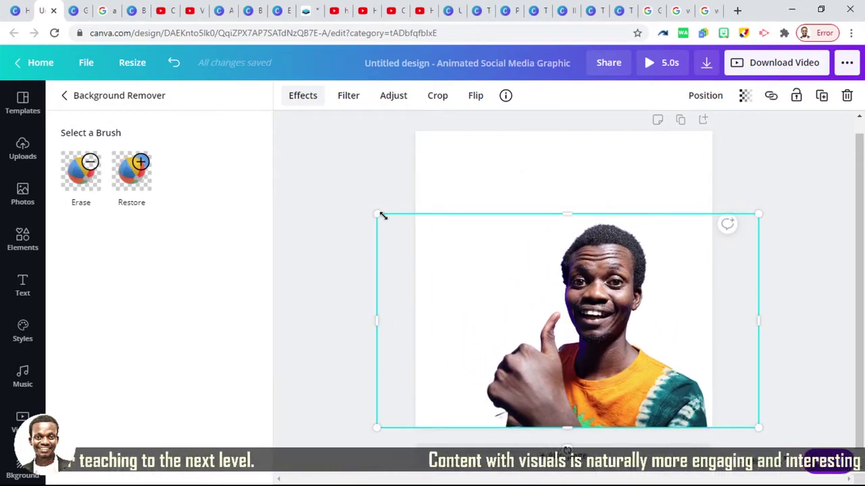
pyautogui.moveTo(380, 215); pyautogui.dragTo(325, 177)
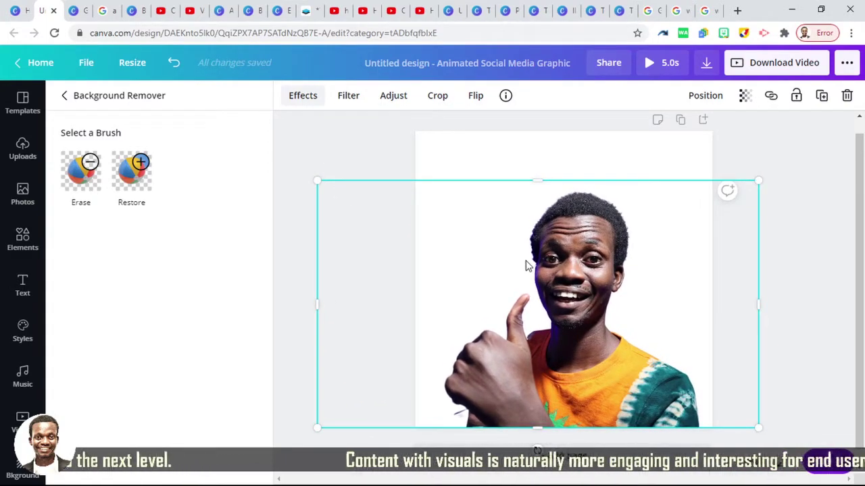
pyautogui.click(773, 139)
pyautogui.click(746, 135)
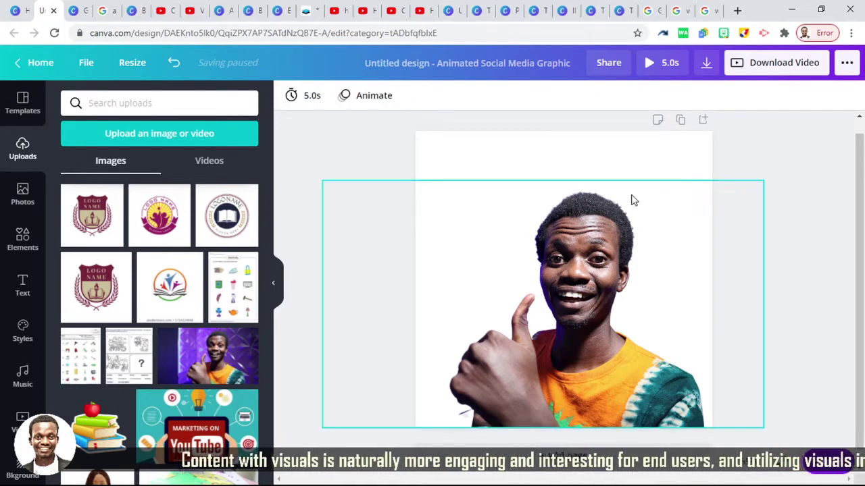
# Adjust the cut-out photo, setting its brightness to 4 and its contrast to 28
pyautogui.click(608, 229)
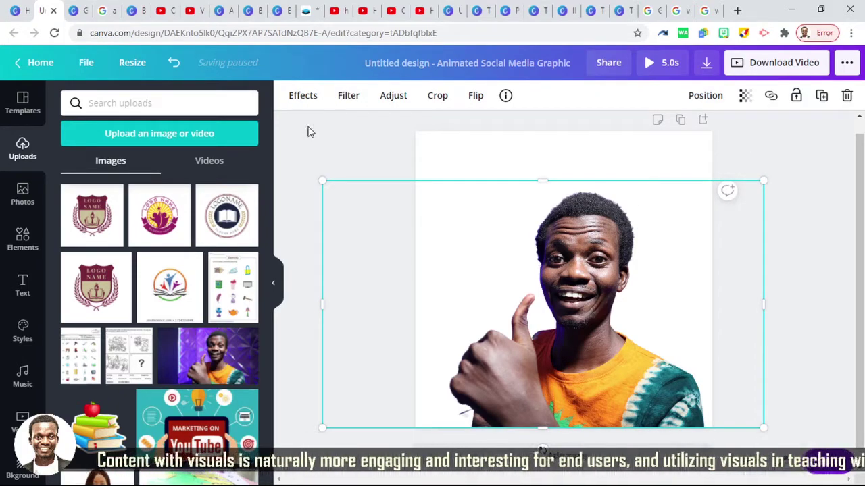
pyautogui.click(302, 98)
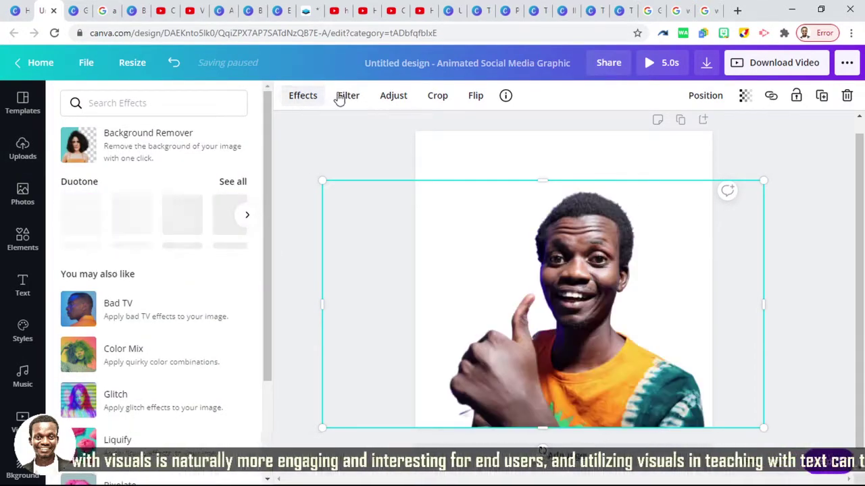
pyautogui.click(338, 96)
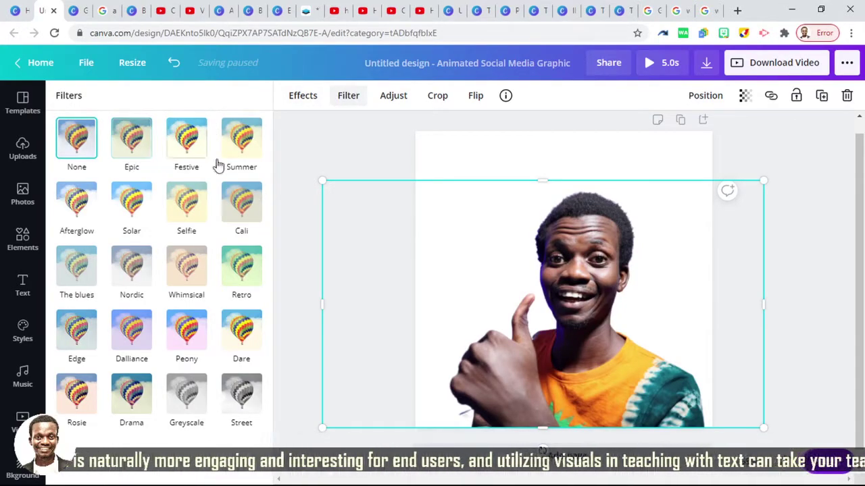
pyautogui.click(393, 97)
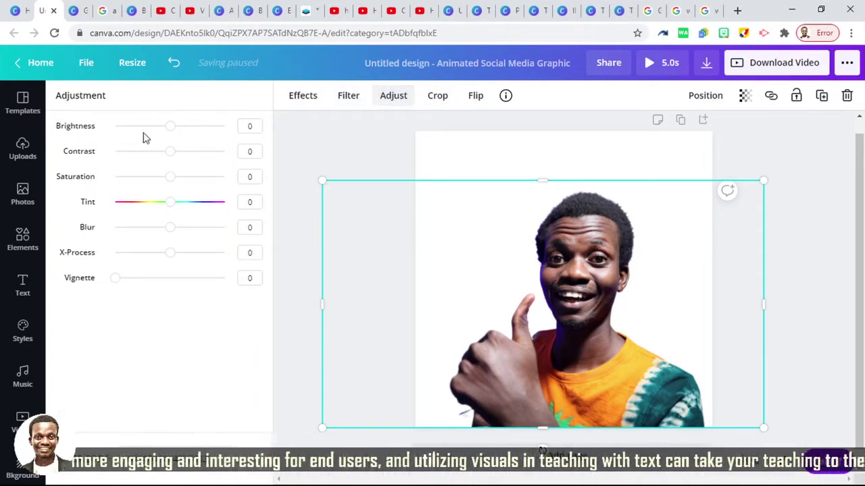
pyautogui.moveTo(170, 131); pyautogui.dragTo(187, 154)
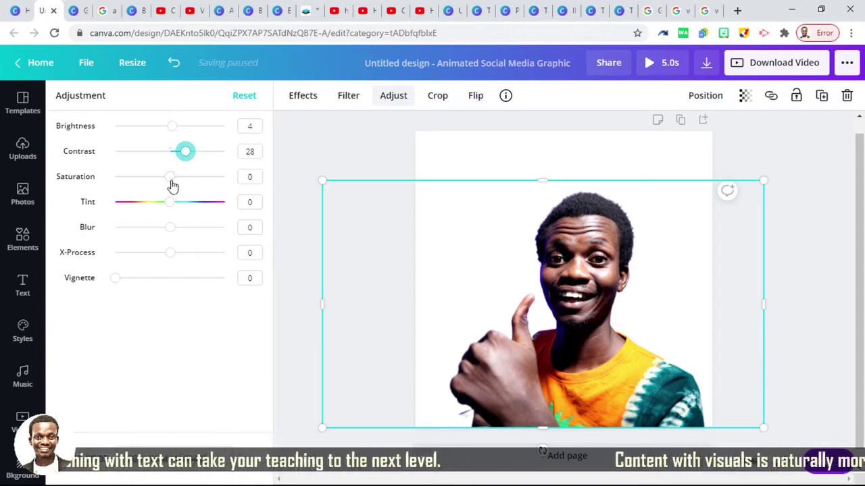
pyautogui.moveTo(170, 232)
pyautogui.mouseDown()
pyautogui.moveTo(223, 238)
pyautogui.moveTo(171, 234)
pyautogui.mouseUp()
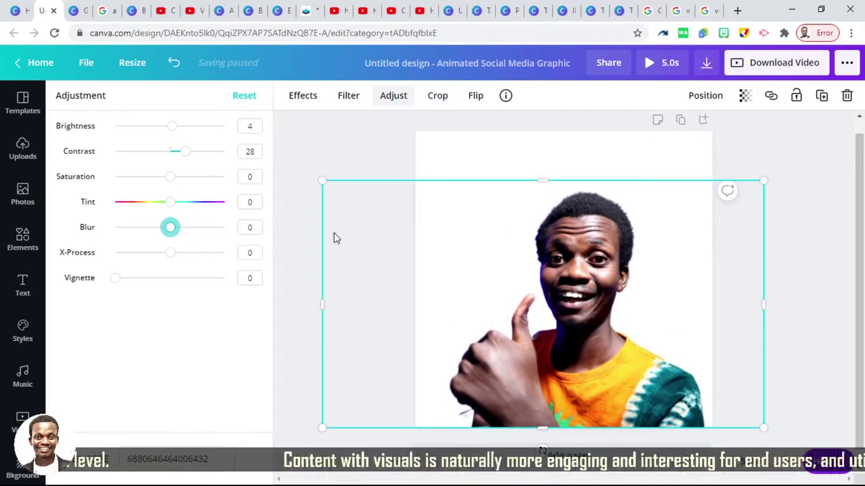
pyautogui.press('Escape')
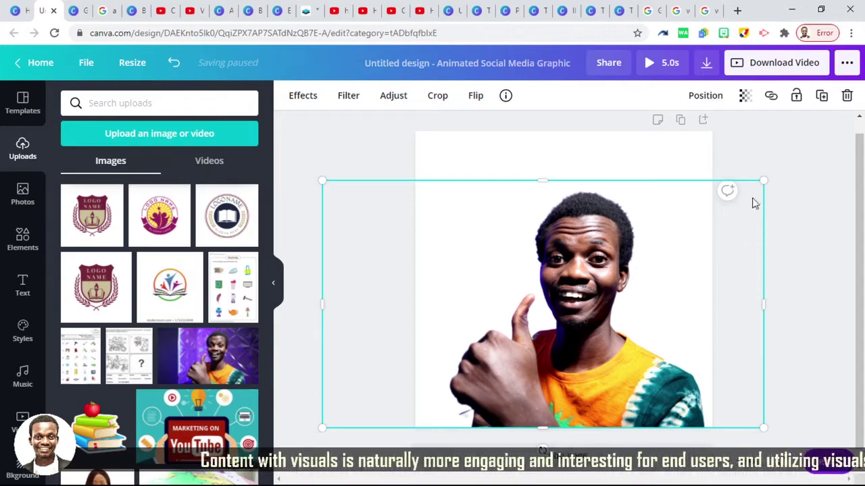
pyautogui.click(779, 155)
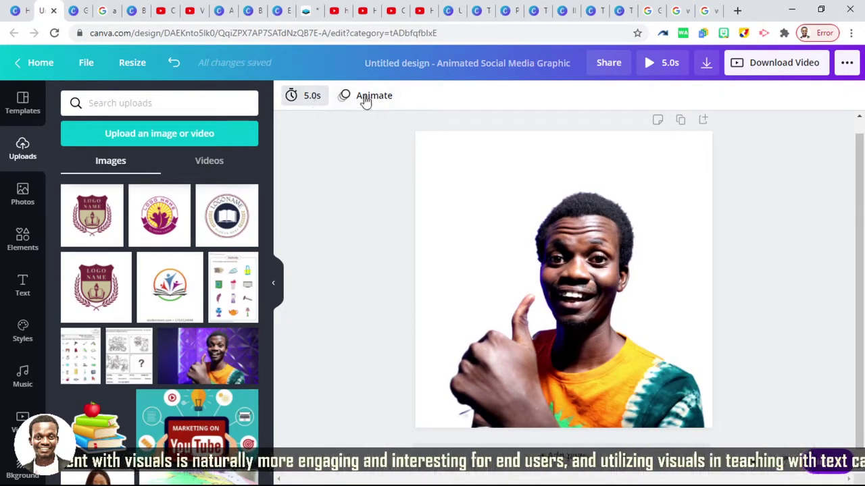
# Extend the photo frame upward to the top edge of the page so the figure fills the full height
pyautogui.click(629, 230)
pyautogui.click(353, 142)
pyautogui.click(376, 184)
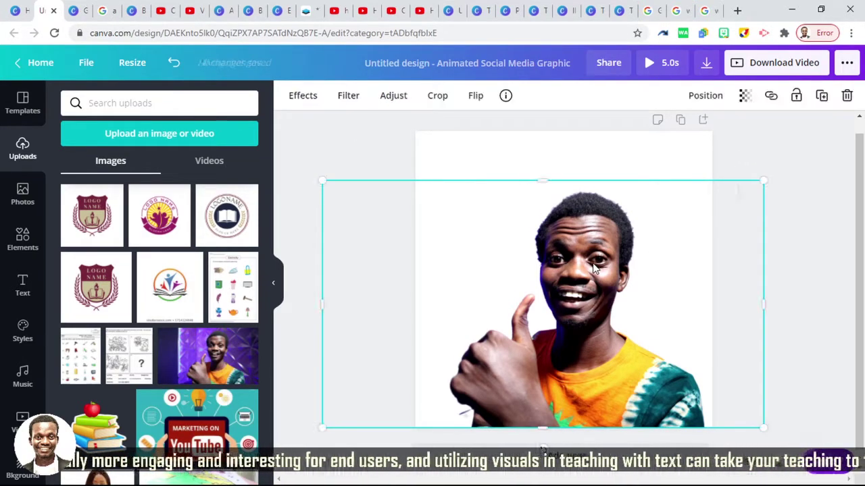
pyautogui.moveTo(548, 180); pyautogui.dragTo(540, 132)
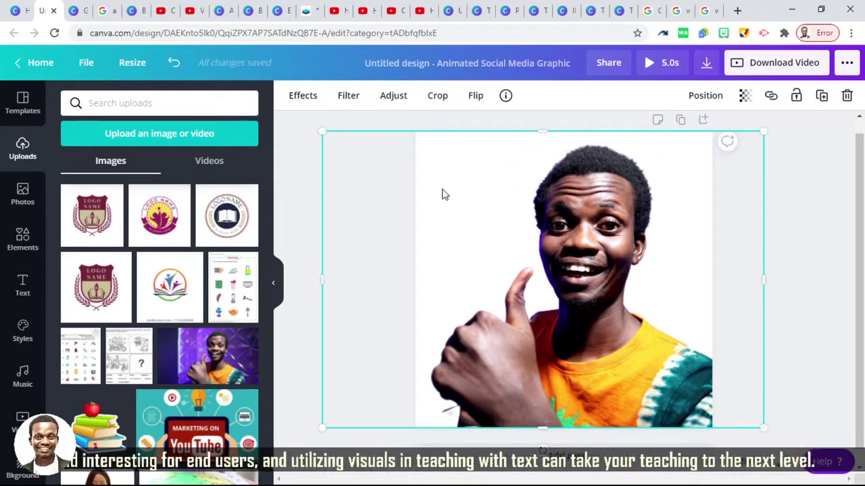
pyautogui.click(298, 208)
pyautogui.click(347, 149)
pyautogui.click(345, 155)
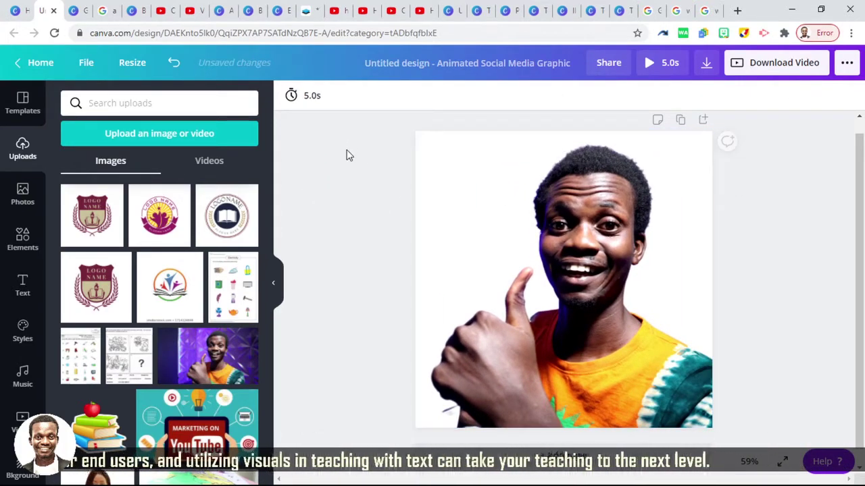
# Try the dark blue brand colour as the page background behind the cut-out figure
pyautogui.click(454, 165)
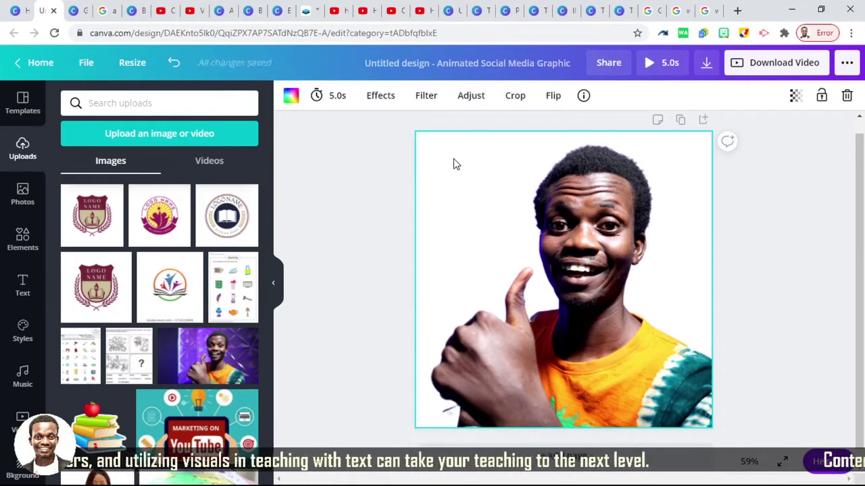
pyautogui.click(291, 95)
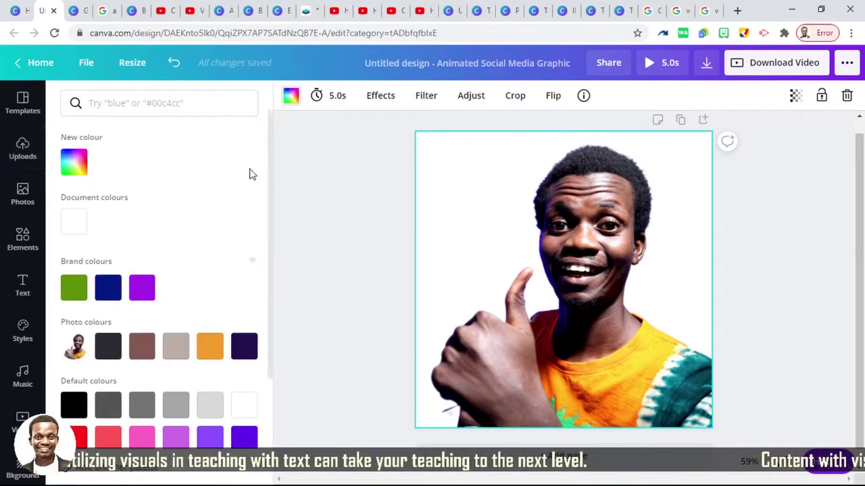
pyautogui.click(108, 296)
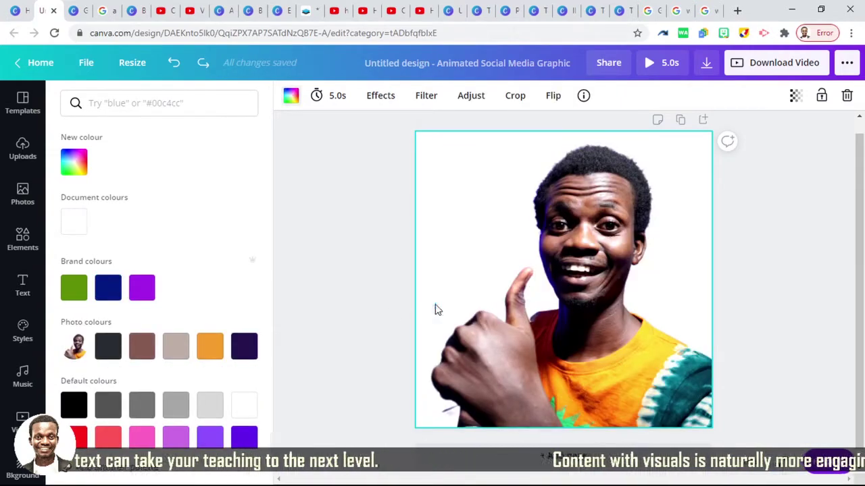
pyautogui.doubleClick(554, 260)
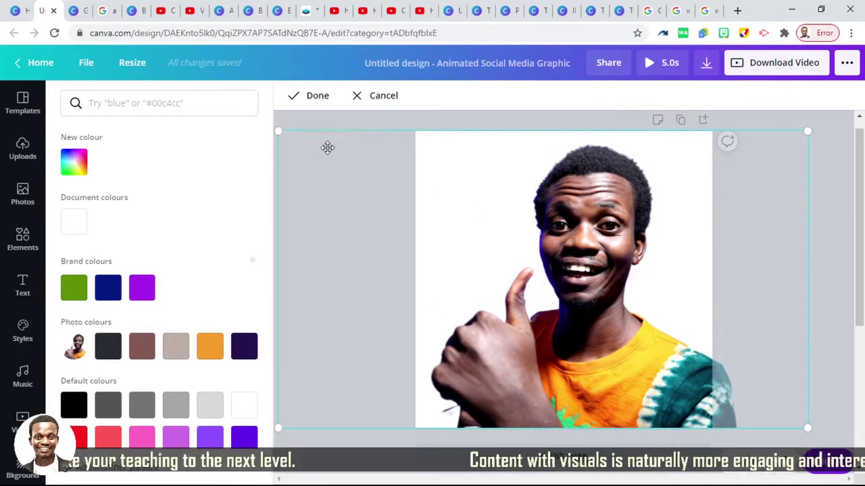
pyautogui.moveTo(522, 259); pyautogui.dragTo(522, 260)
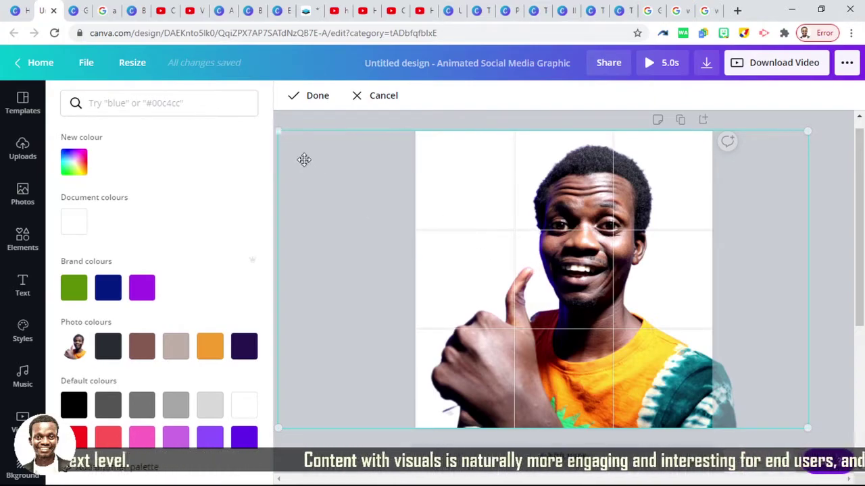
pyautogui.click(368, 95)
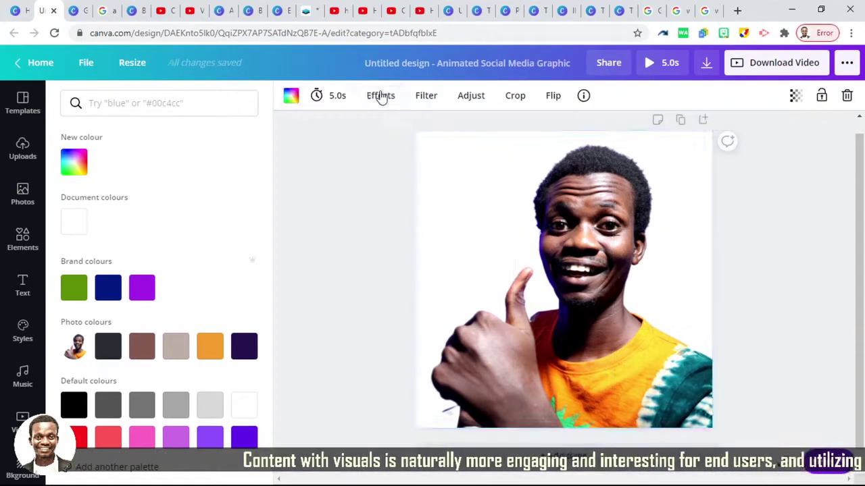
pyautogui.doubleClick(602, 243)
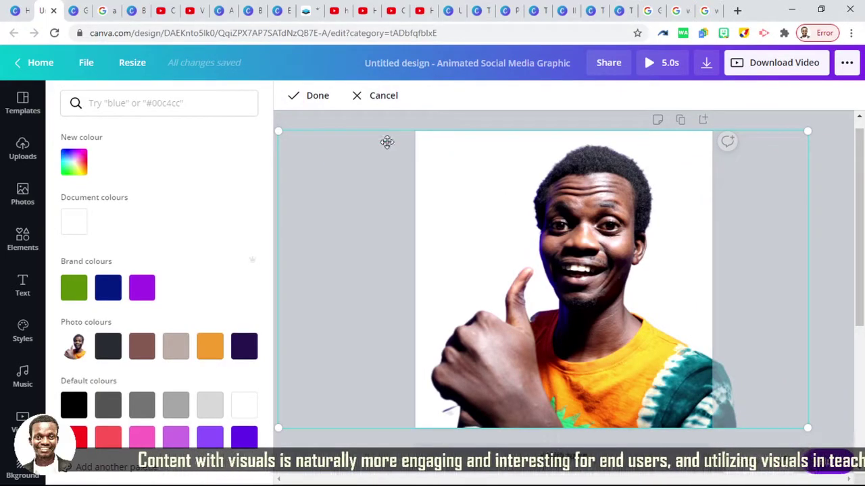
pyautogui.click(317, 97)
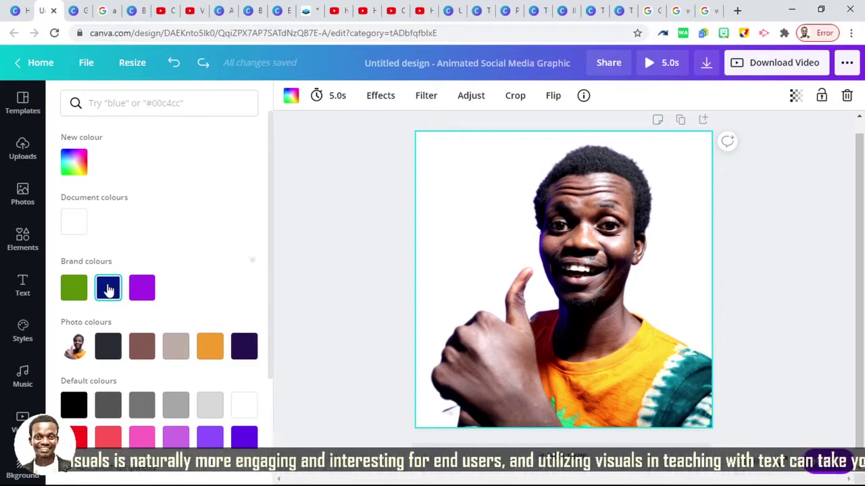
# Try the purple brand colour as the page background, and delete the coloured background
pyautogui.click(299, 96)
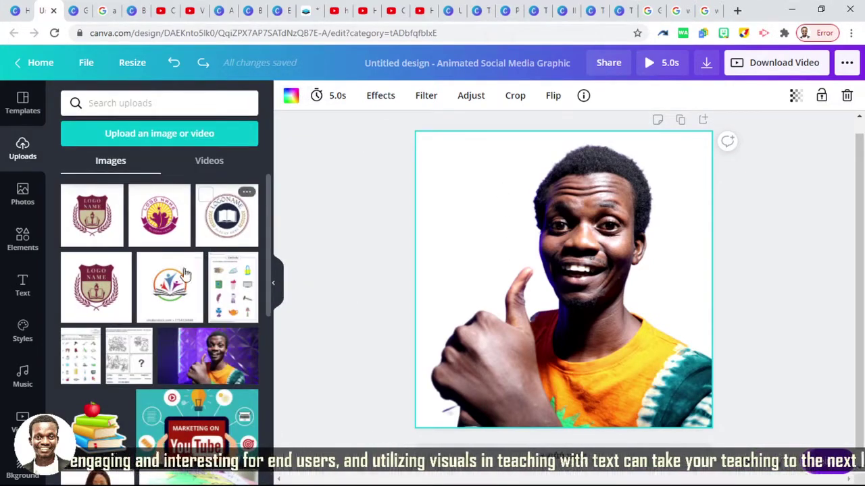
pyautogui.click(376, 149)
pyautogui.click(434, 143)
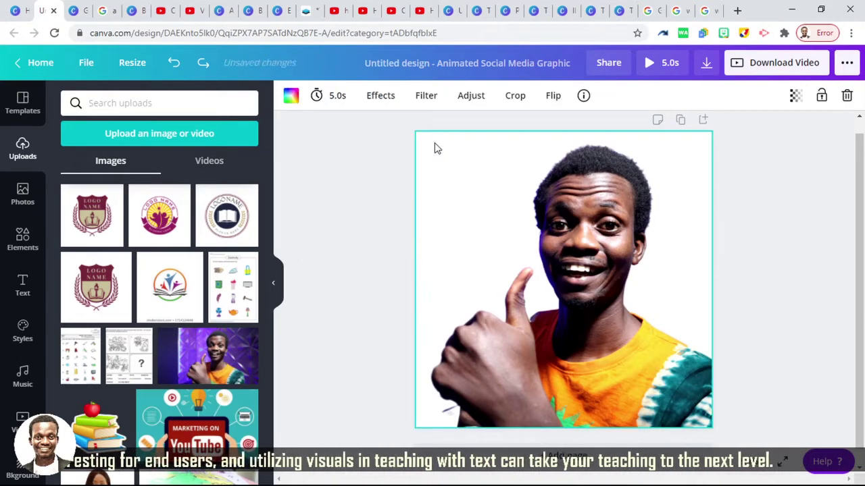
pyautogui.click(289, 98)
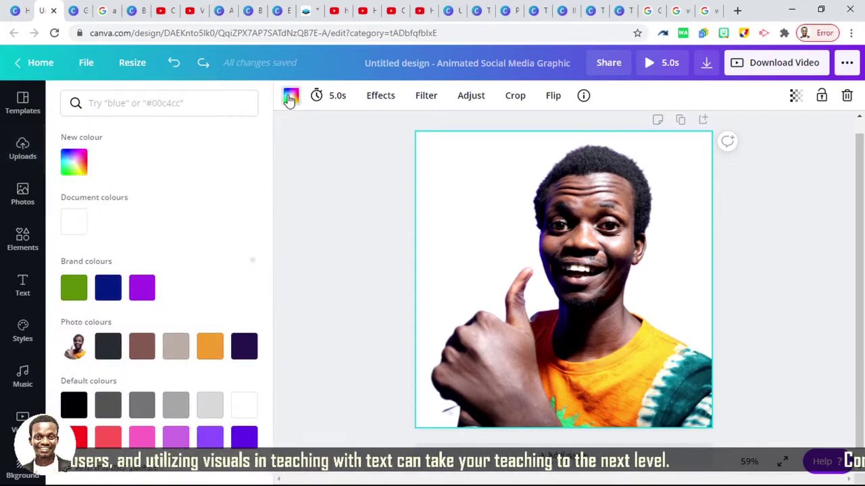
pyautogui.click(141, 290)
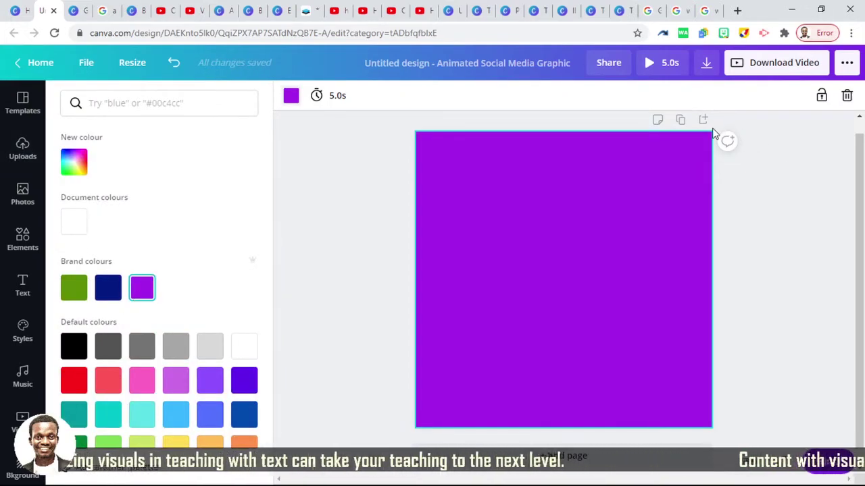
pyautogui.click(845, 96)
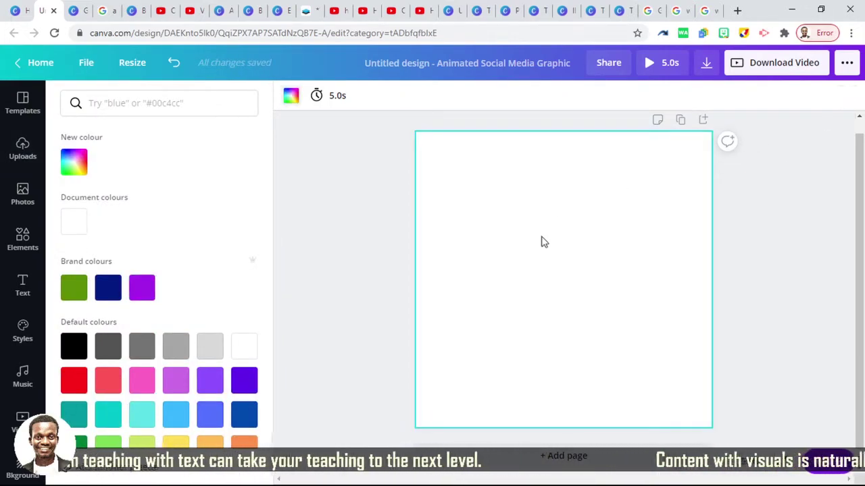
# Undo the background deletion, purple fill, frame extension, adjustments and backdrop removal, and select the photo
pyautogui.hotkey('ctrl', 'z')
pyautogui.hotkey('ctrl', 'z')
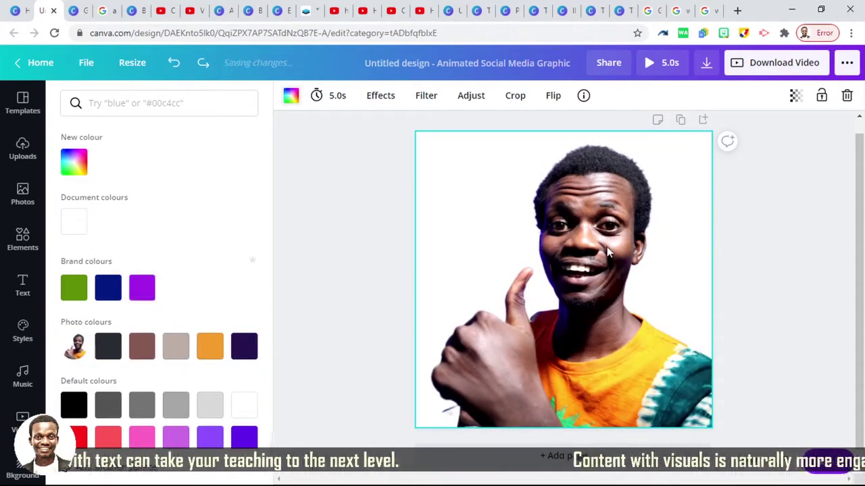
pyautogui.hotkey('ctrl', 'z')
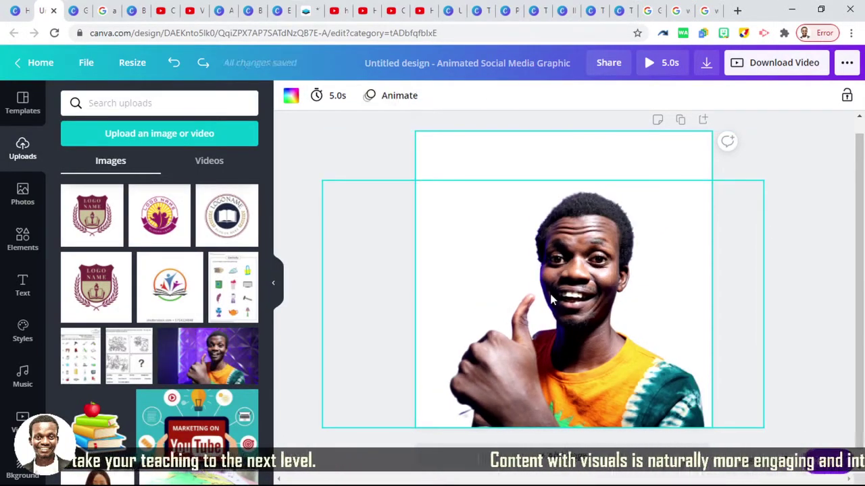
pyautogui.hotkey('ctrl', 'z')
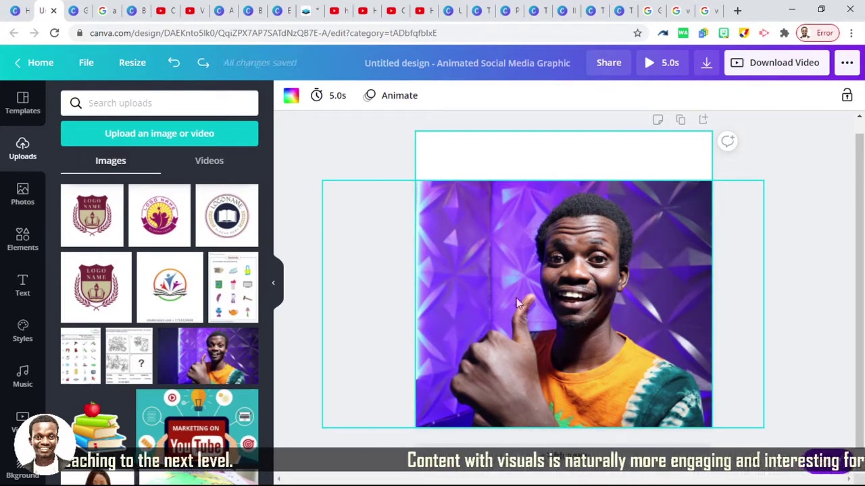
pyautogui.click(654, 252)
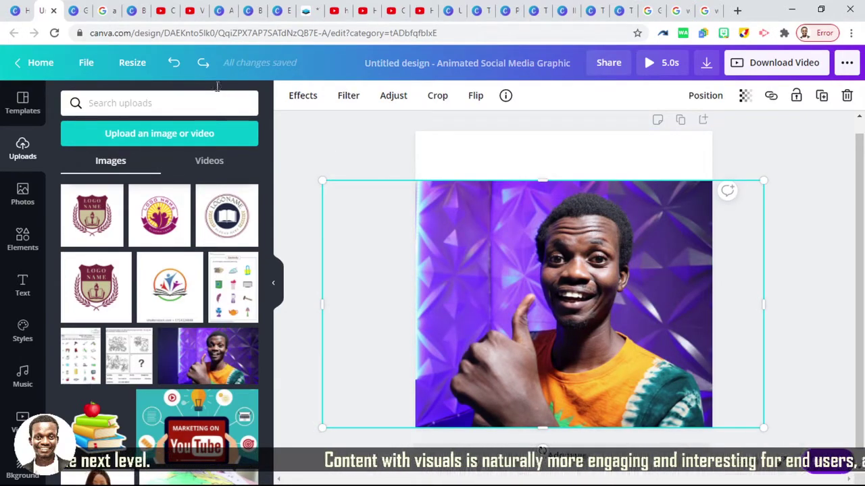
# Redo the photo's backdrop removal and lower the cut-out figure so it meets the bottom edge of the page
pyautogui.click(172, 63)
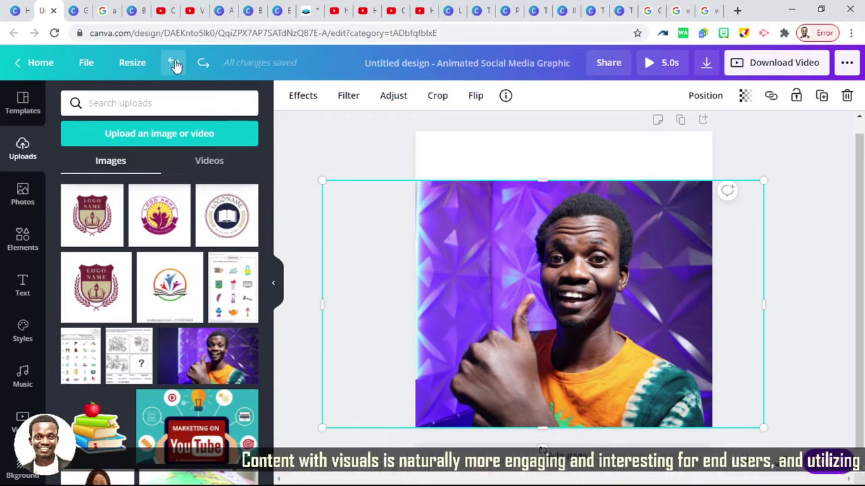
pyautogui.click(174, 64)
pyautogui.click(200, 64)
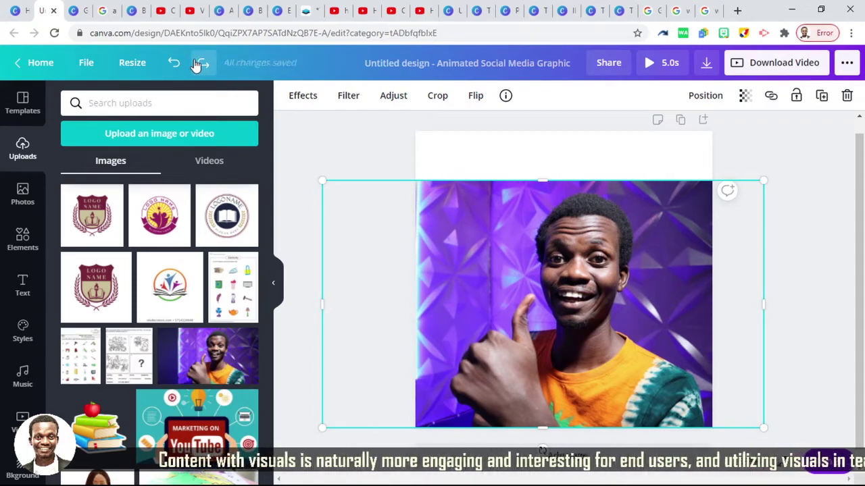
pyautogui.click(200, 64)
pyautogui.click(200, 65)
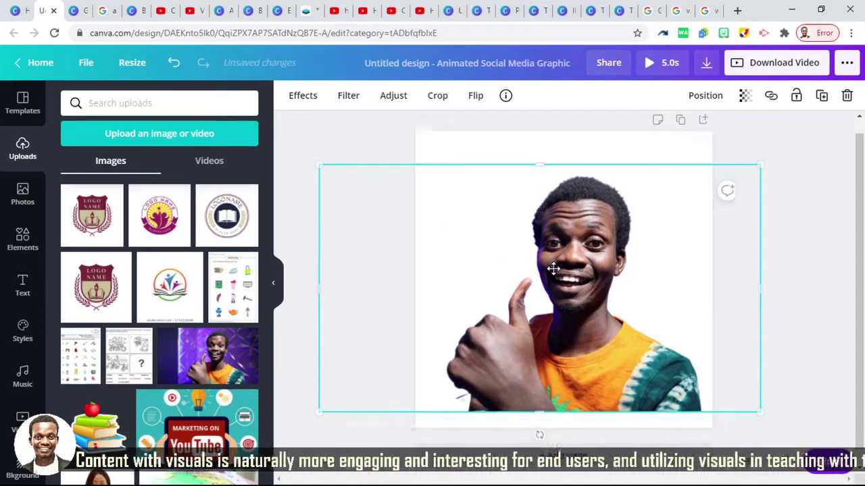
# Try dark blue, purple, dark grey and brown as the page background colour, ending on the purple brand colour
pyautogui.click(526, 157)
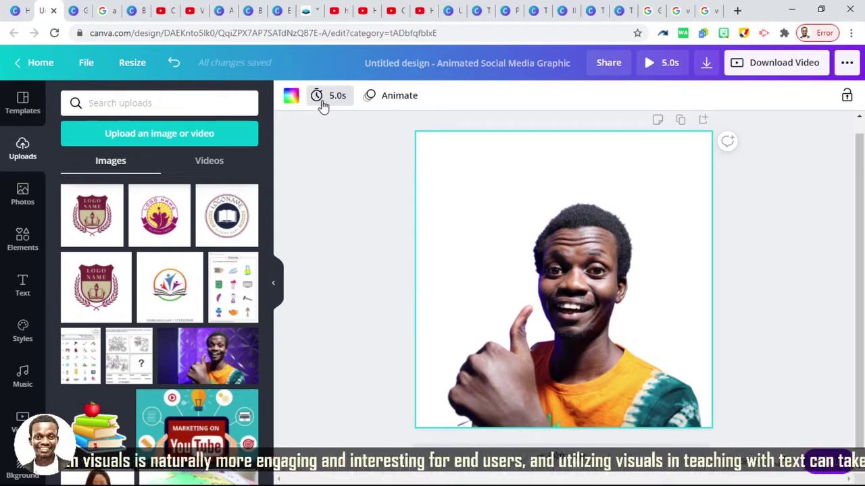
pyautogui.click(290, 96)
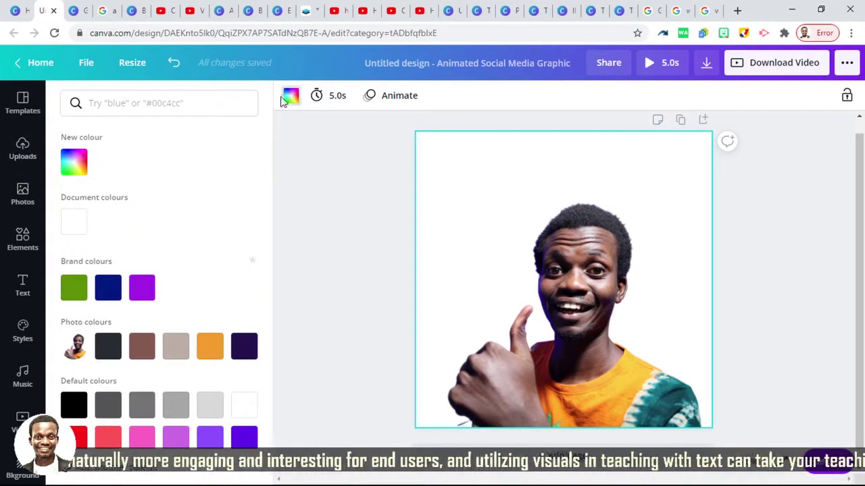
pyautogui.click(110, 288)
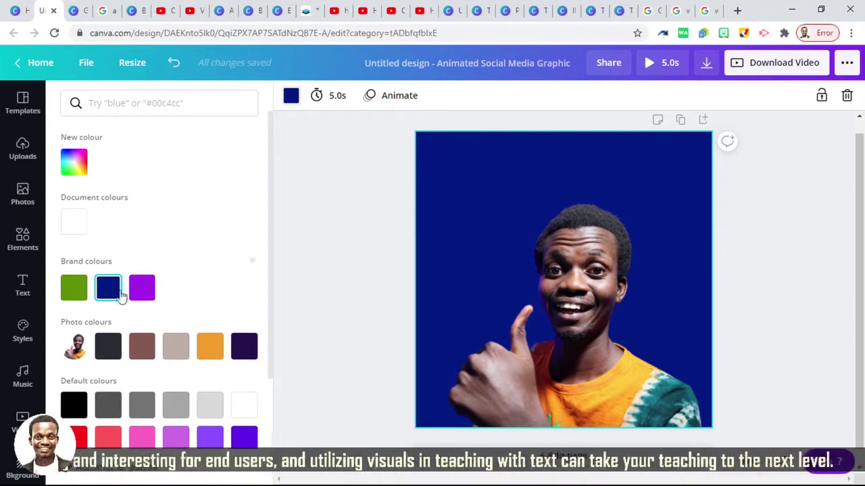
pyautogui.click(142, 289)
pyautogui.click(117, 345)
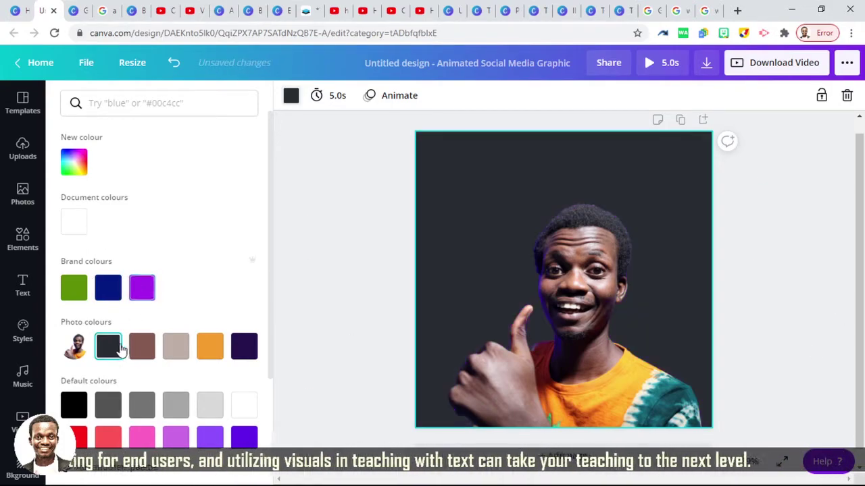
pyautogui.click(142, 348)
pyautogui.click(146, 292)
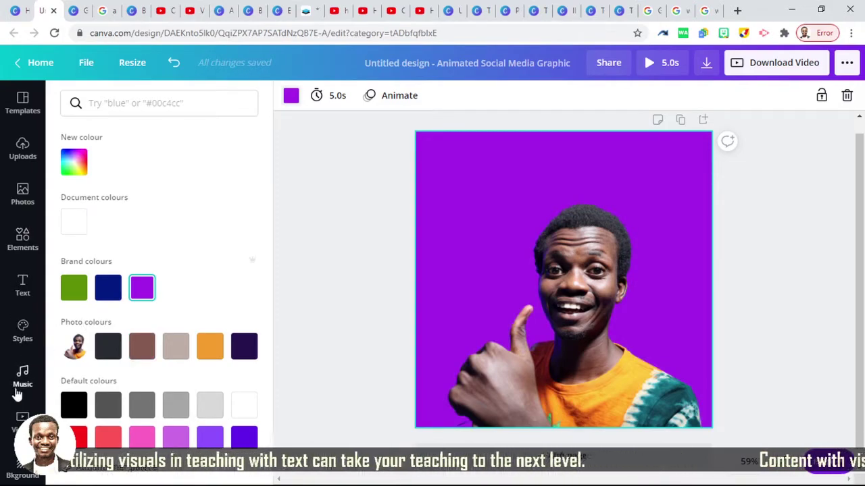
# Apply the recently used purple background with blurred multicoloured rods, and shift the cut-out figure slightly to the right
pyautogui.scroll(-2, 22, 382)
pyautogui.click(20, 346)
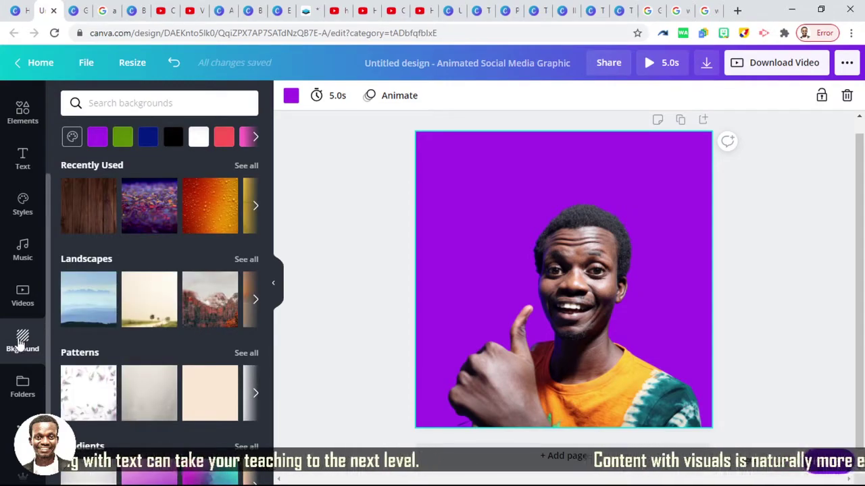
pyautogui.click(135, 215)
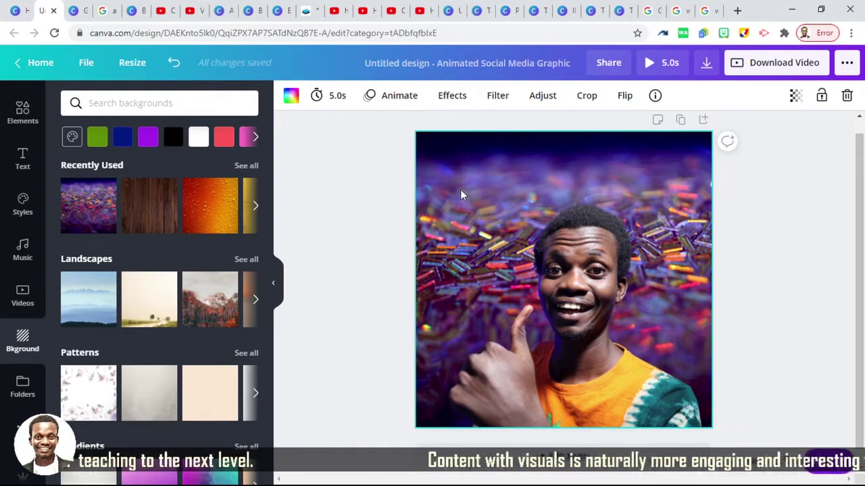
pyautogui.moveTo(591, 306); pyautogui.dragTo(606, 306)
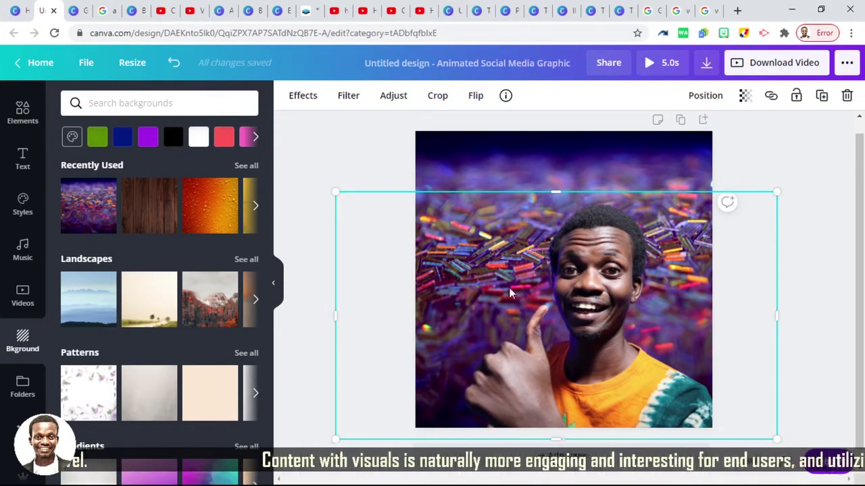
# Try the recently used orange water-drop and dark wood backgrounds, and apply the pink abstract swirl background behind the figure
pyautogui.click(210, 203)
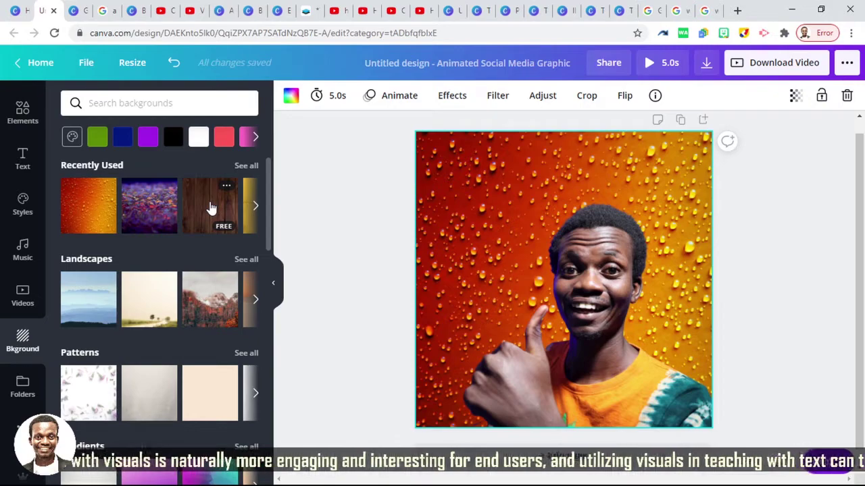
pyautogui.click(211, 207)
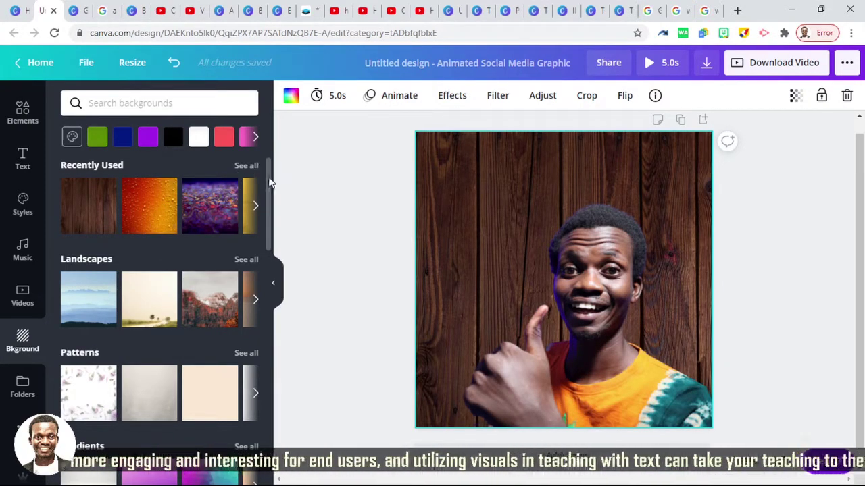
pyautogui.click(257, 208)
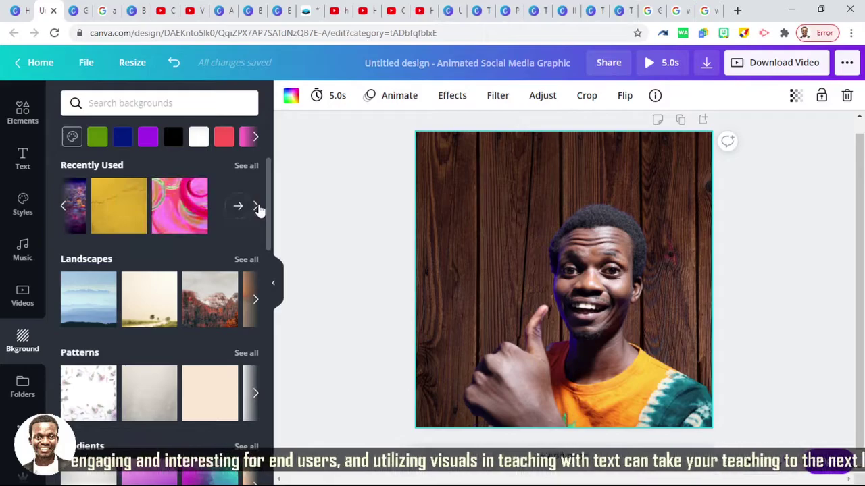
pyautogui.click(190, 209)
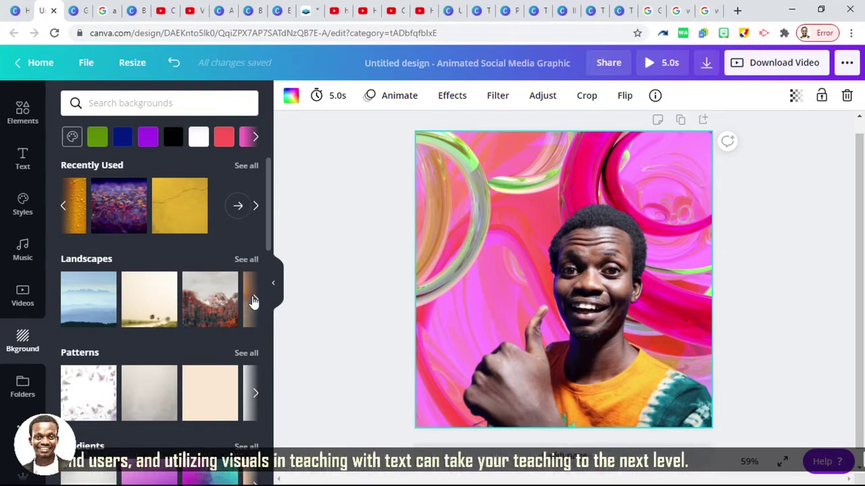
pyautogui.scroll(-4, 169, 335)
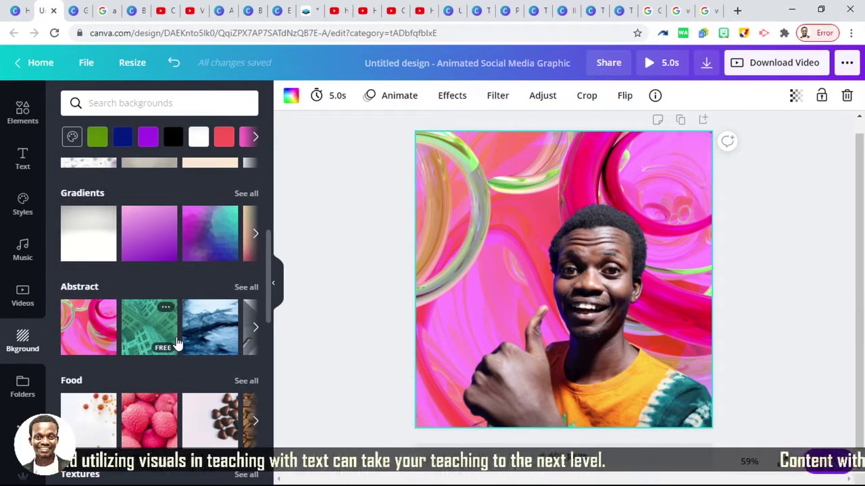